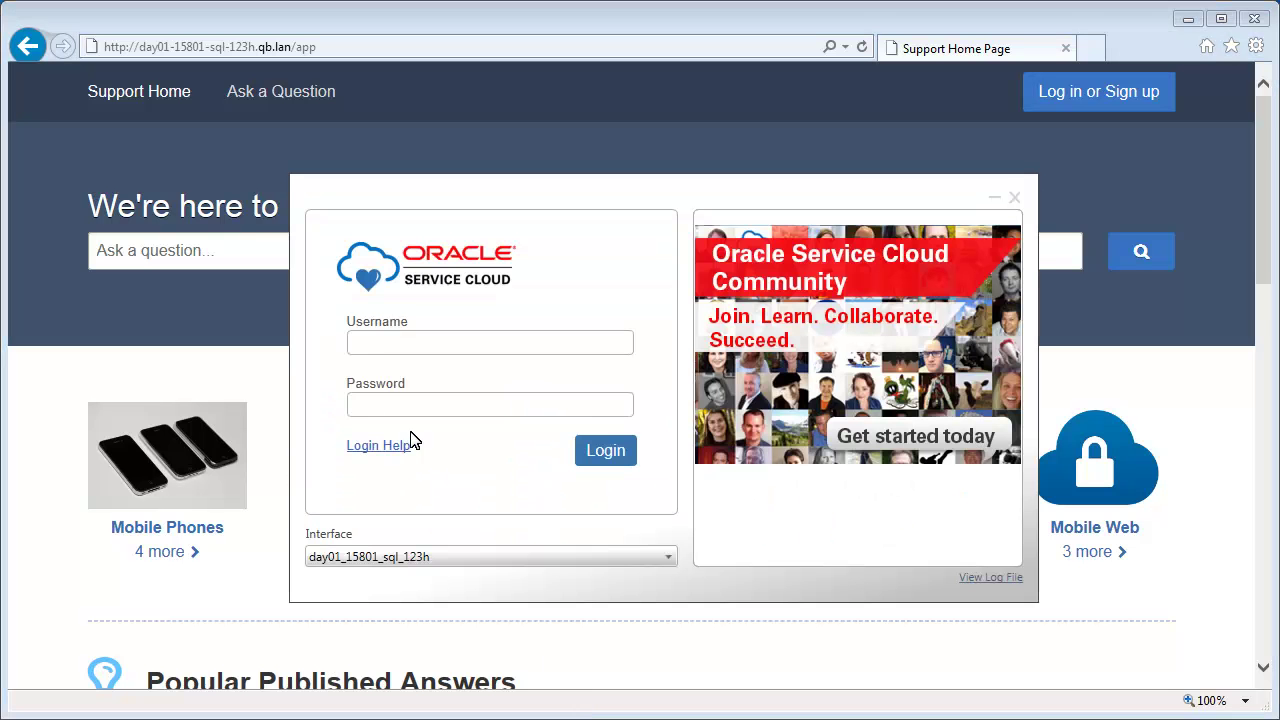
# - Log in to the console with the staff username and password
pyautogui.click(354, 343)
pyautogui.write('faith')
pyautogui.click(352, 403)
pyautogui.write('*****')
pyautogui.click(598, 448)
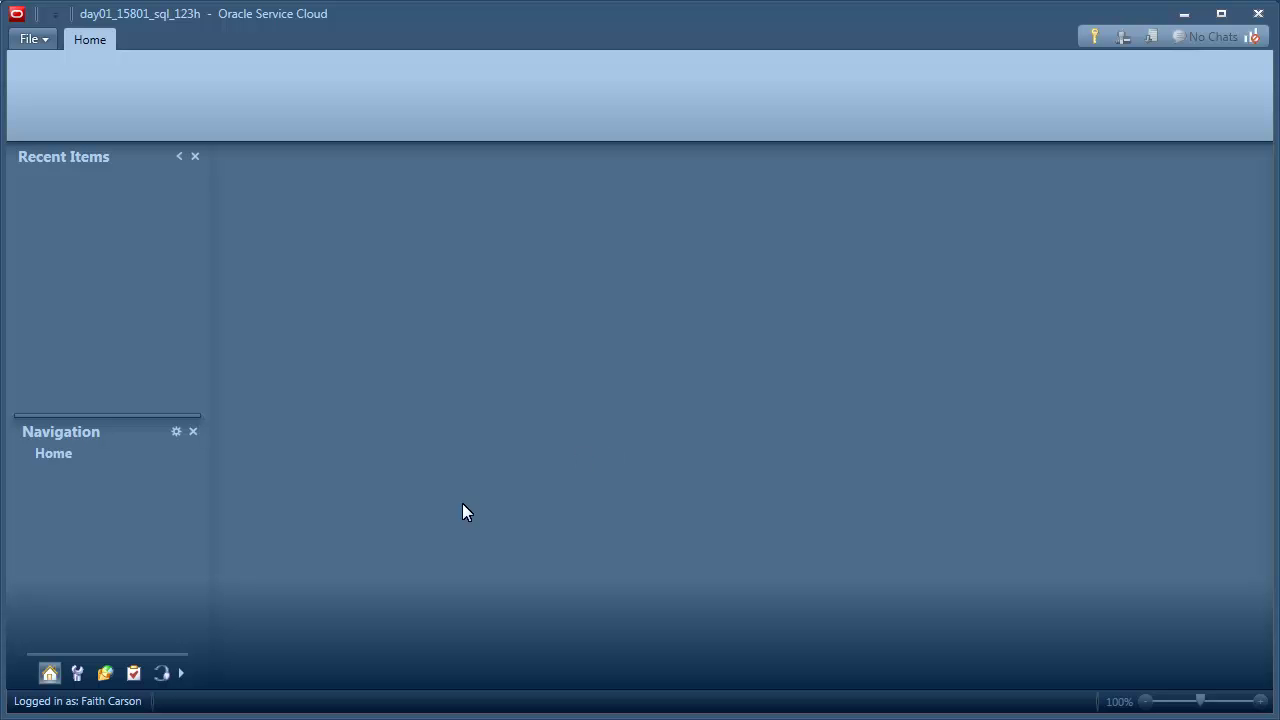
# - Open Configuration > Staff Management > Profiles to list the 9 staff profiles
pyautogui.click(78, 673)
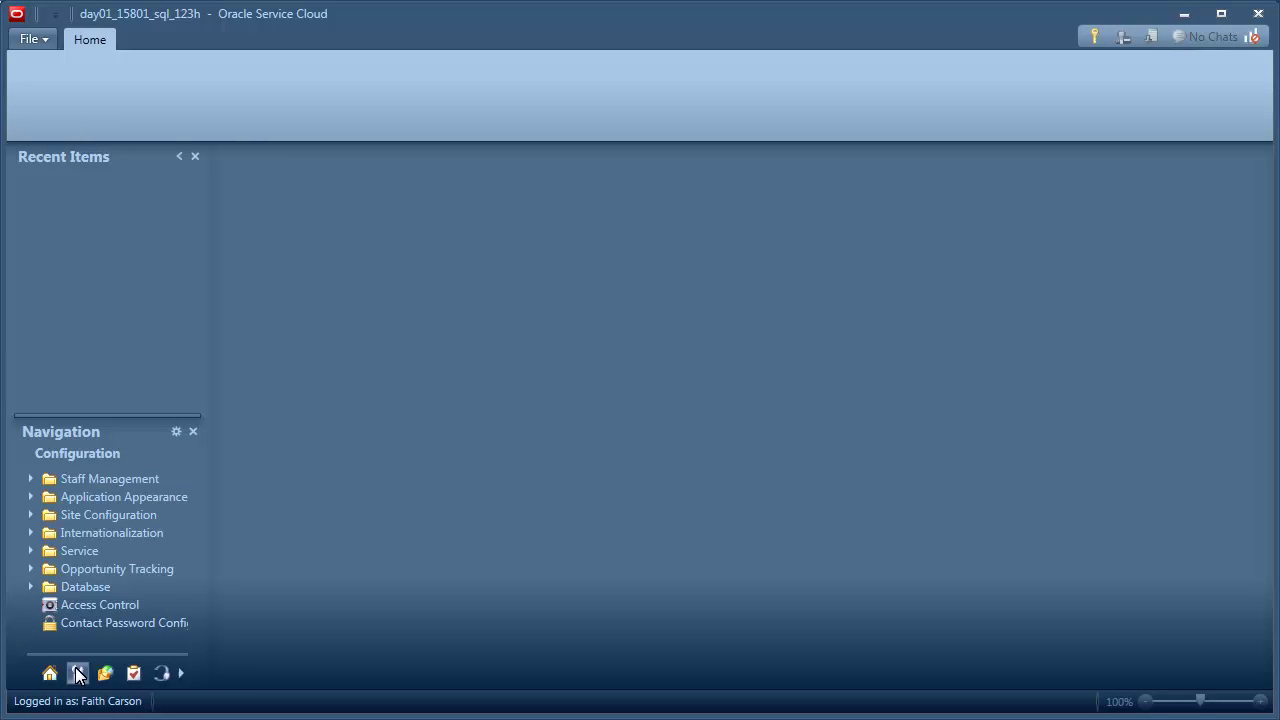
pyautogui.click(30, 479)
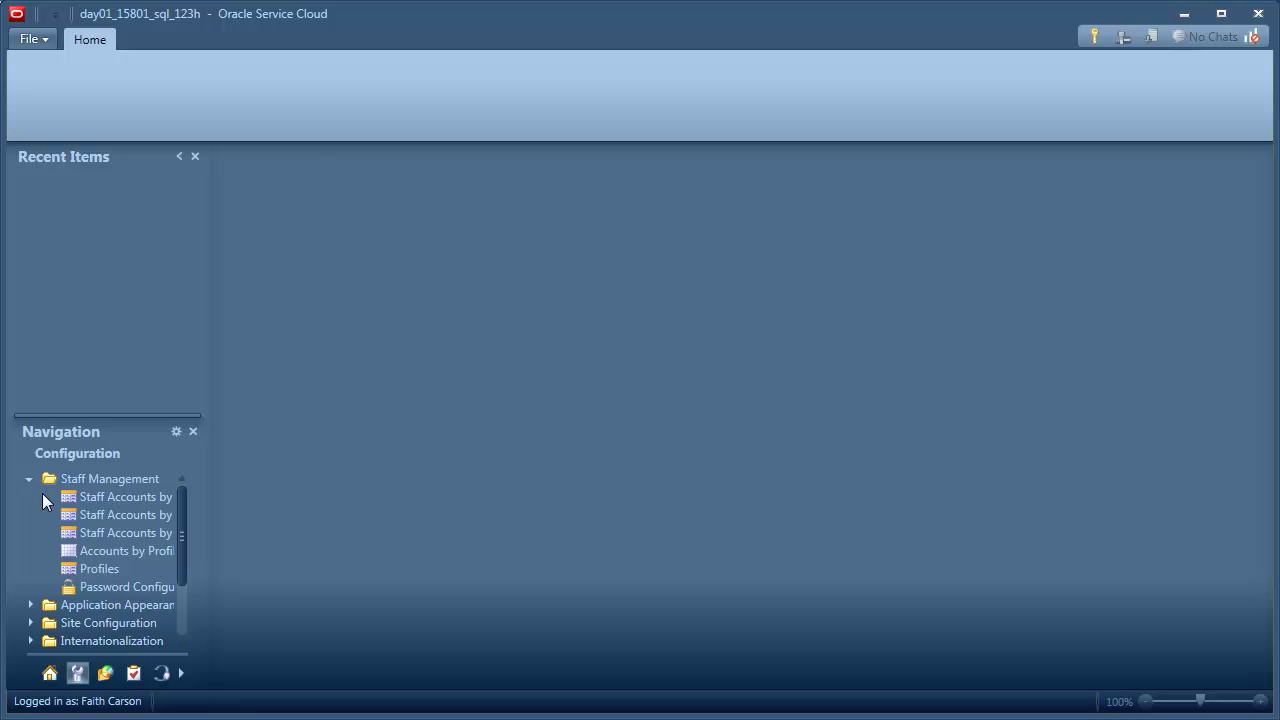
pyautogui.click(96, 568)
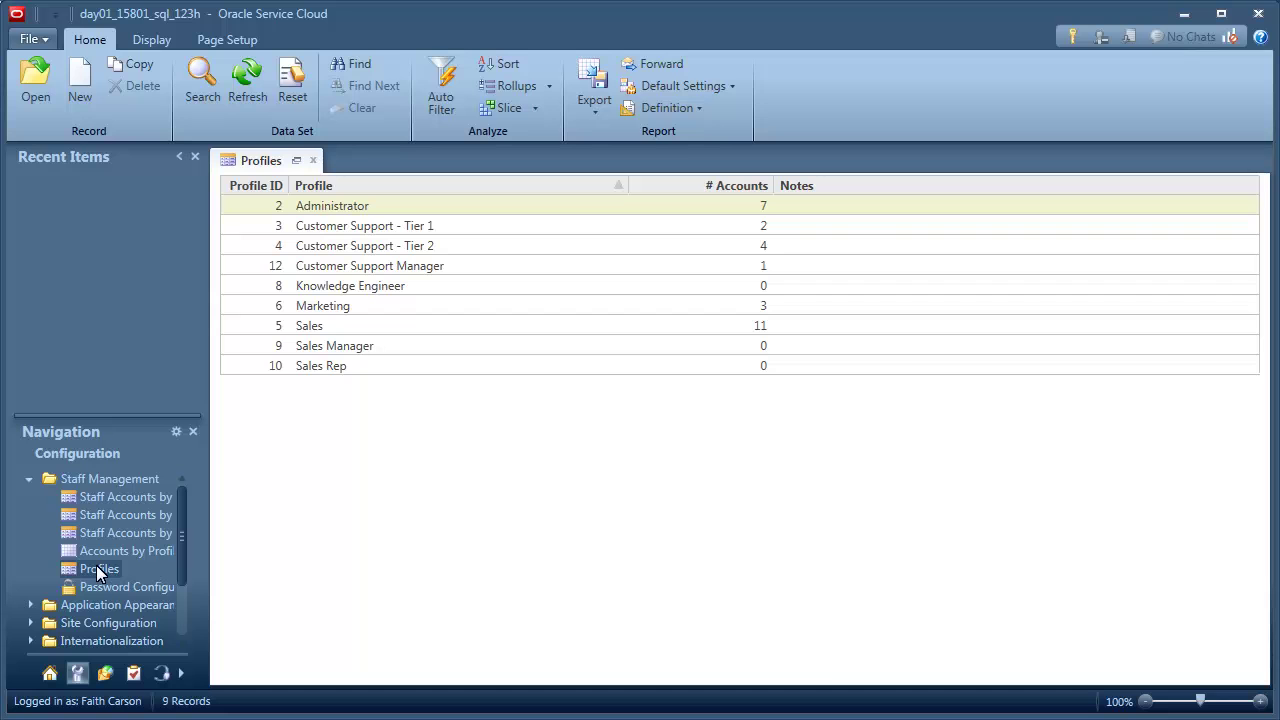
# - Enable CP Stage and CP Edit in the Knowledge Engineer profile's Administration permissions, then save
pyautogui.doubleClick(371, 286)
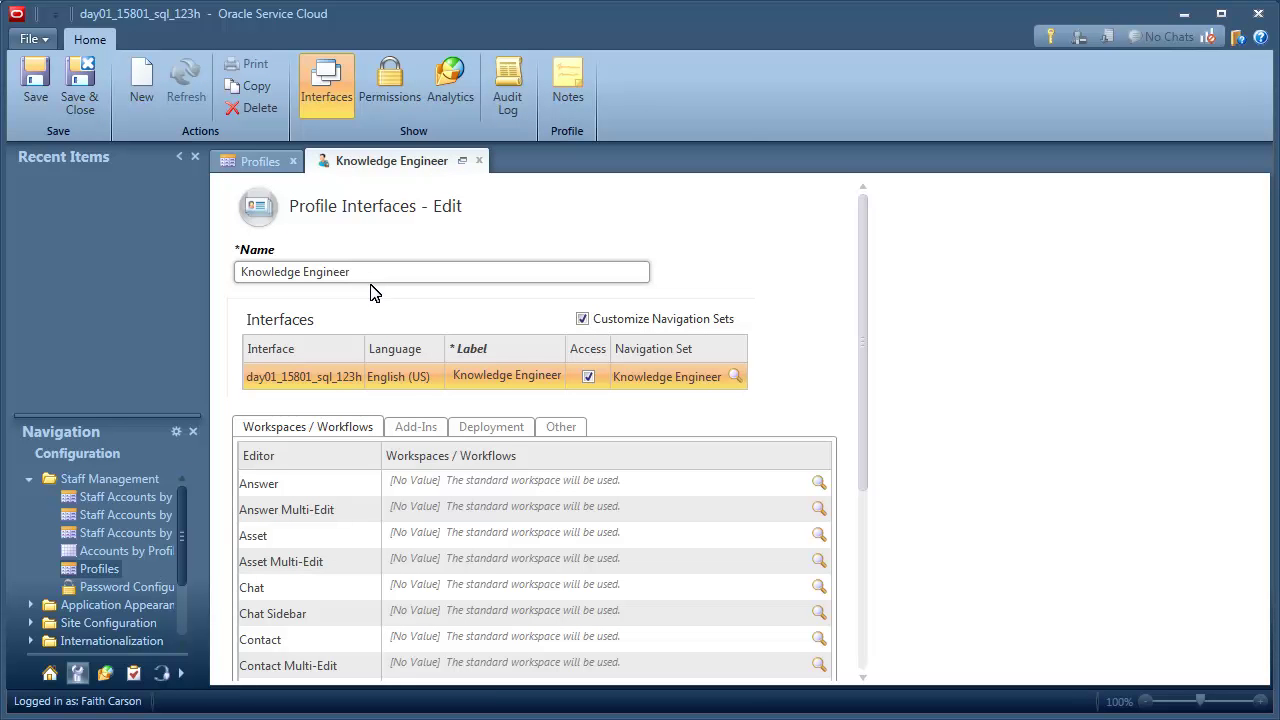
pyautogui.click(391, 81)
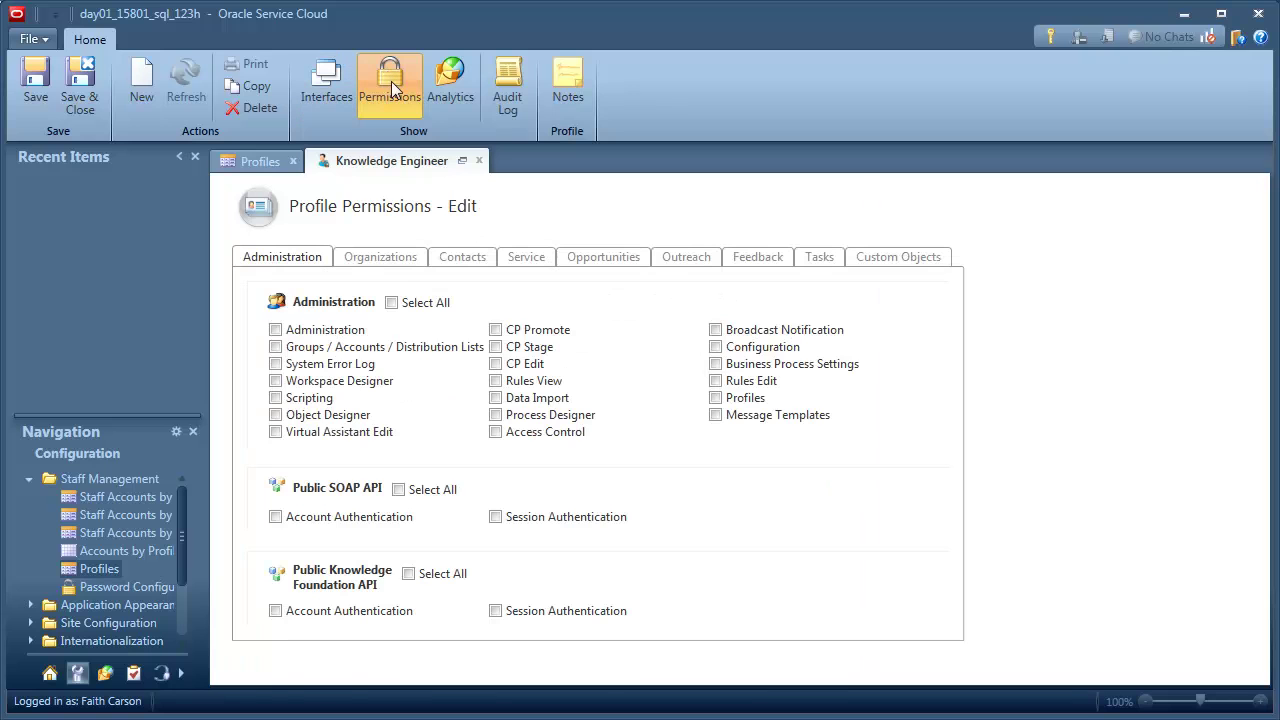
pyautogui.click(496, 364)
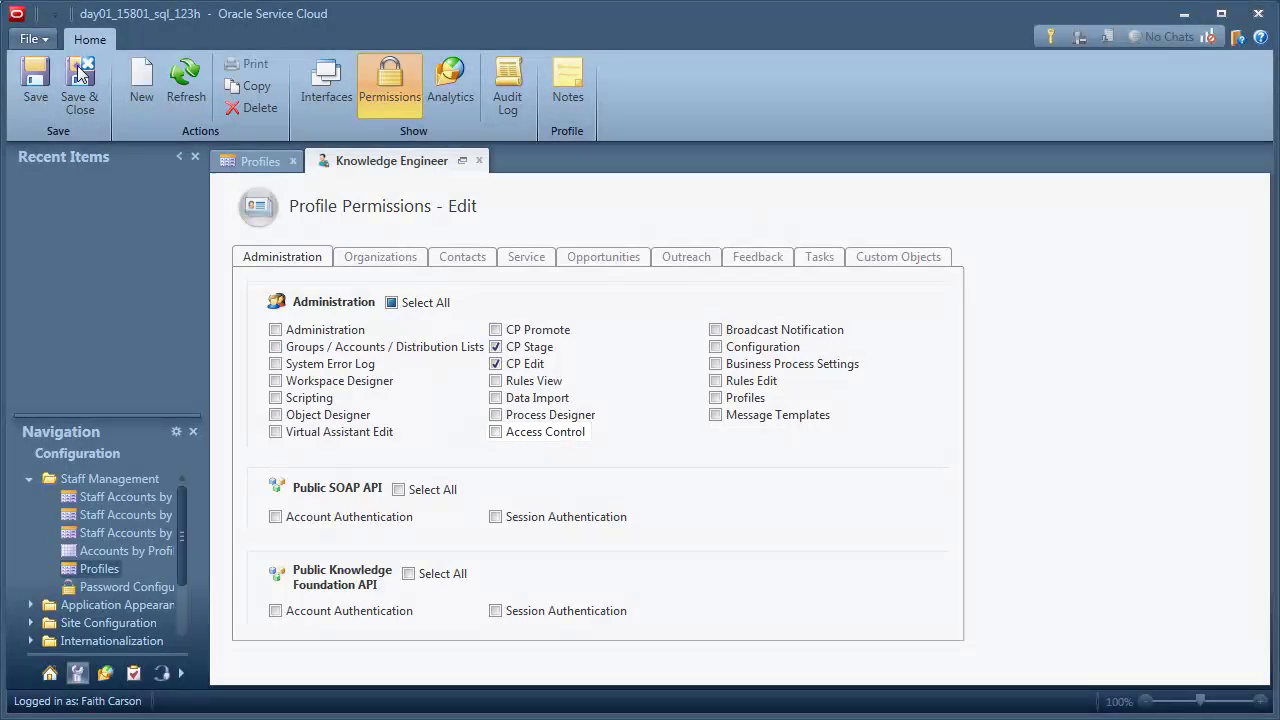
pyautogui.click(80, 75)
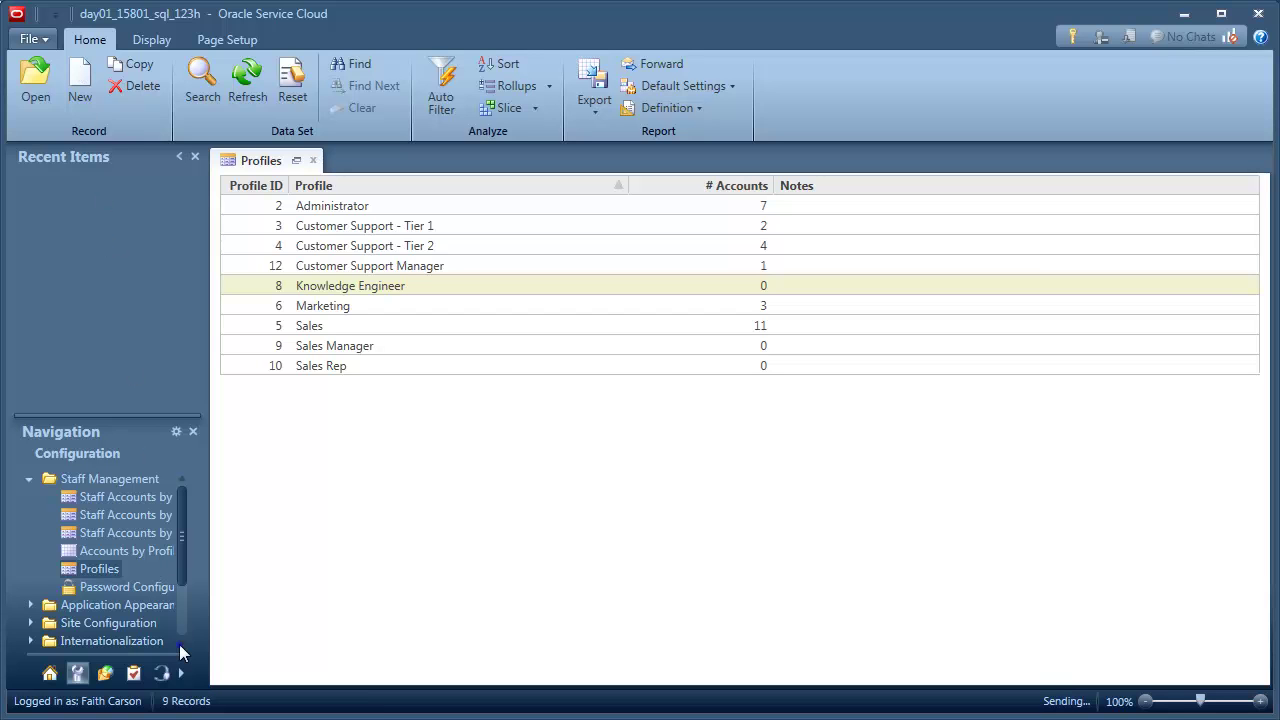
# - Search Site Configuration > Configuration Settings for the key MOD_CP_DEVELOPMENT_ENABLED
pyautogui.scroll(-2, 179, 644)
pyautogui.click(30, 534)
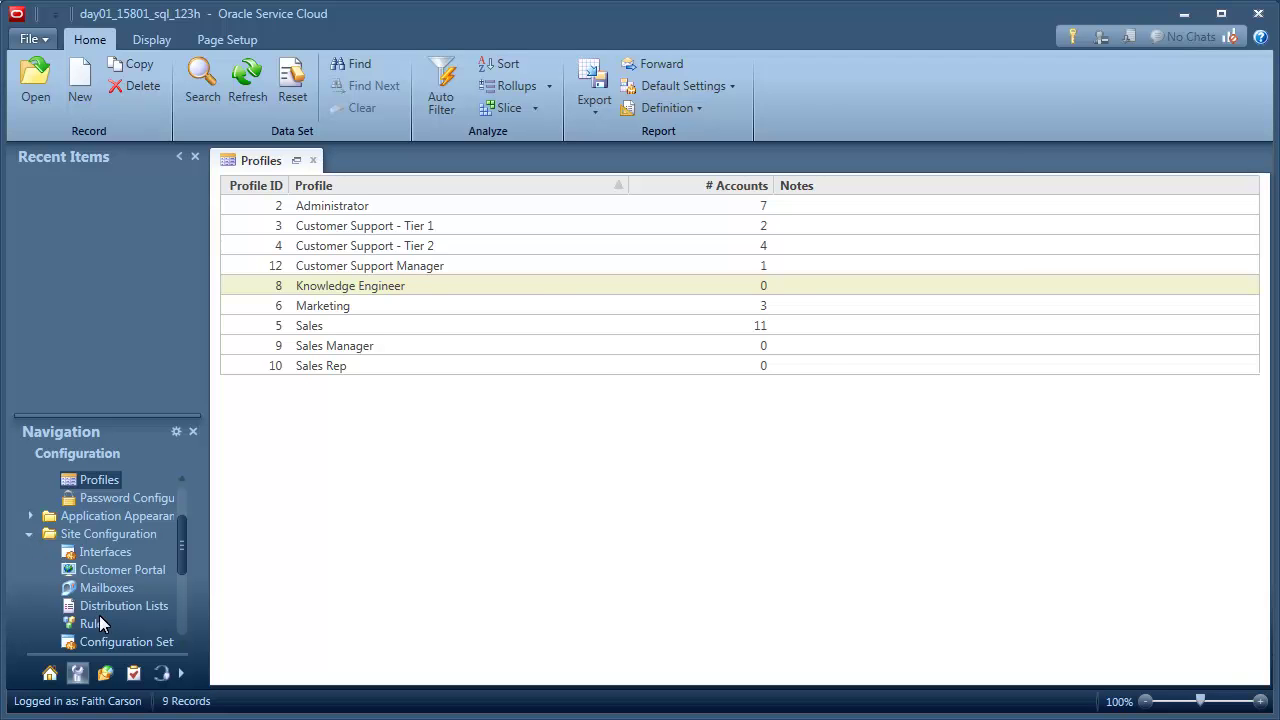
pyautogui.click(121, 642)
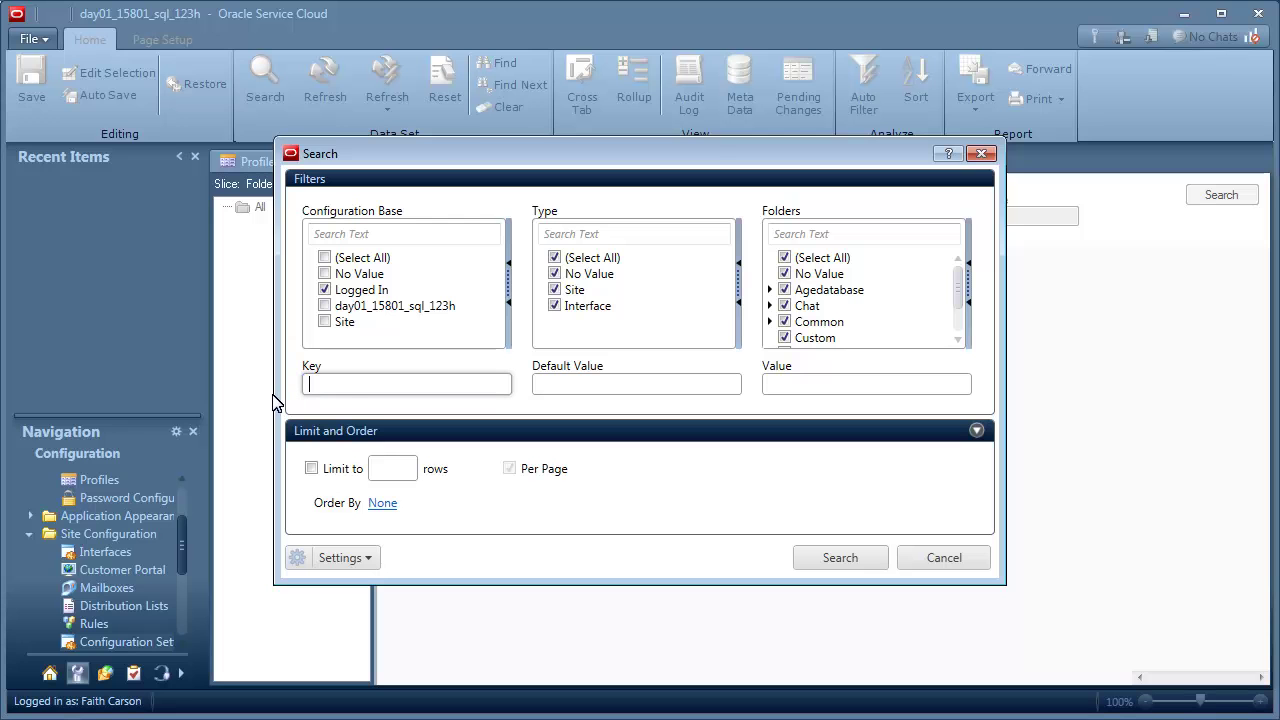
pyautogui.write('MOD_CP_DEVELOPMENT_ENAB')
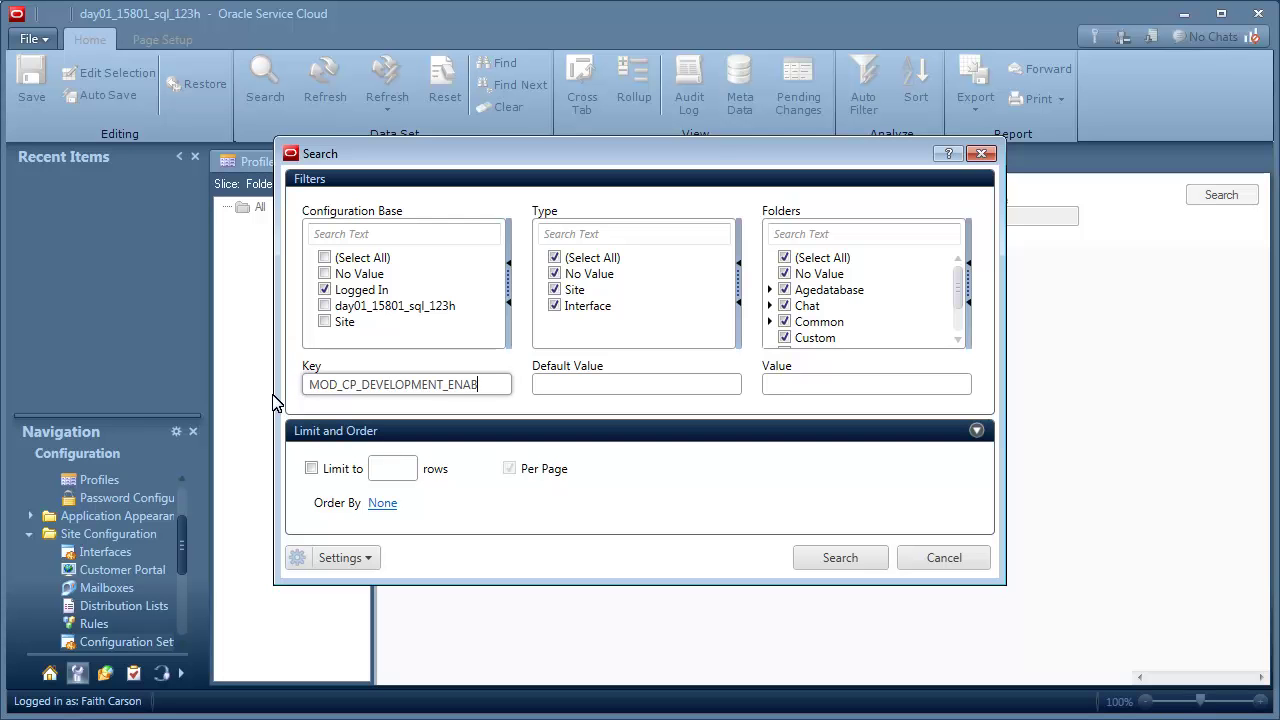
pyautogui.write('LED')
pyautogui.click(840, 559)
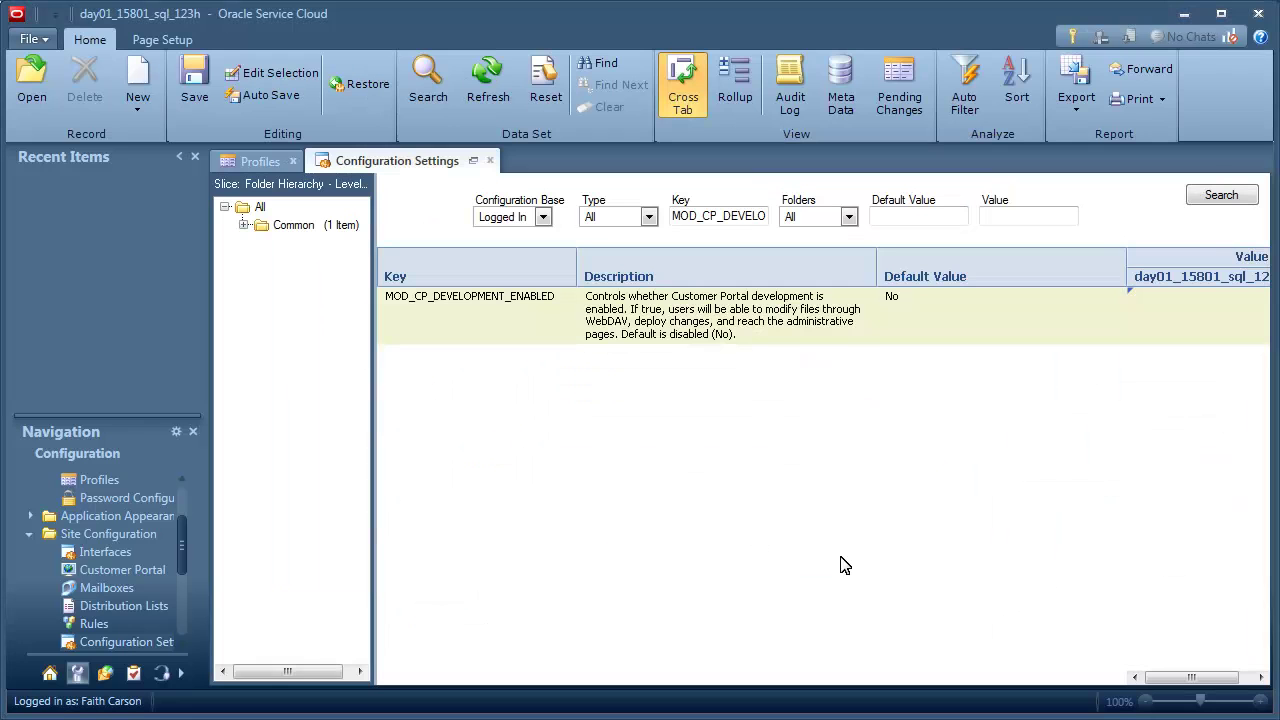
# - Change MOD_CP_DEVELOPMENT_ENABLED's interface value to Yes and save it
pyautogui.doubleClick(748, 300)
pyautogui.click(1252, 434)
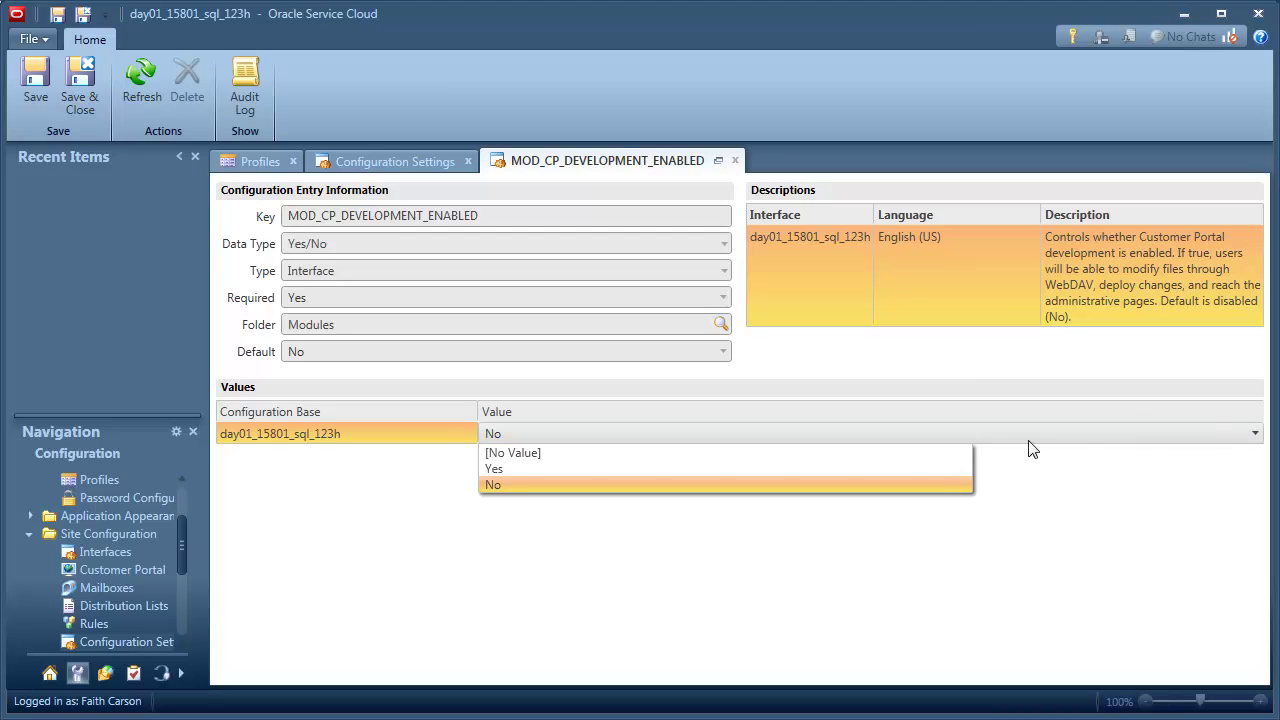
pyautogui.click(493, 469)
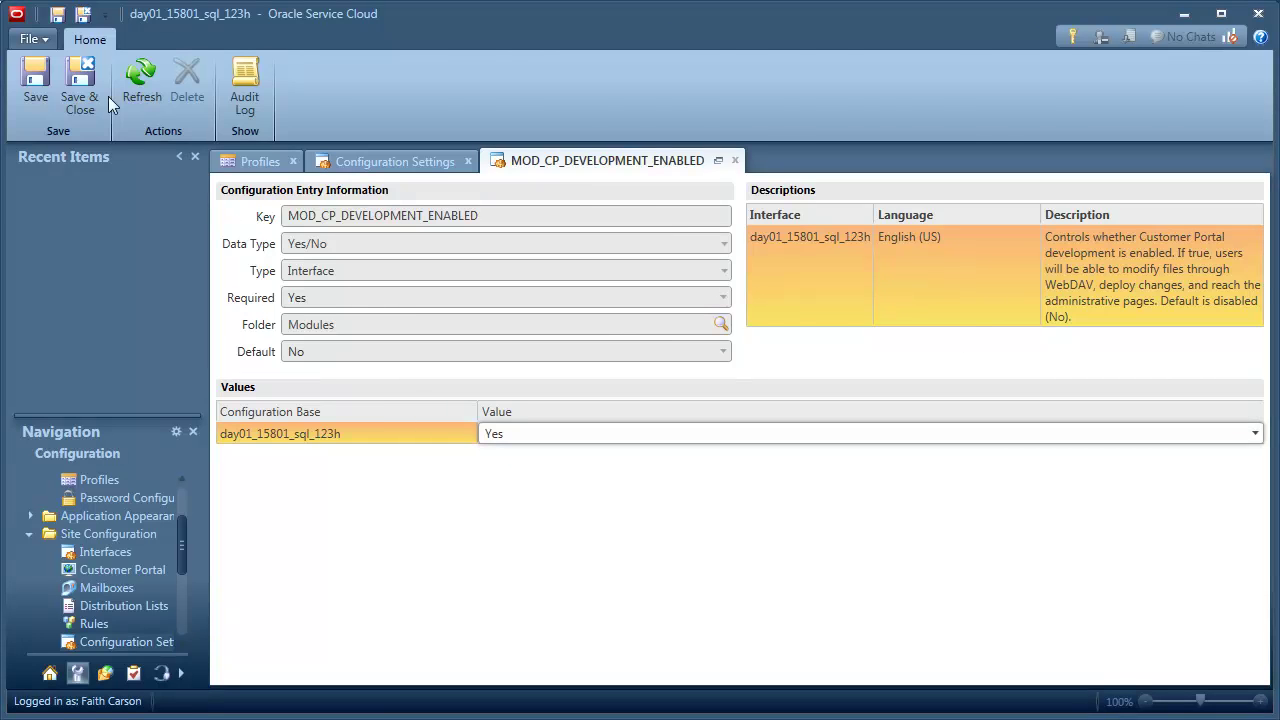
pyautogui.click(80, 80)
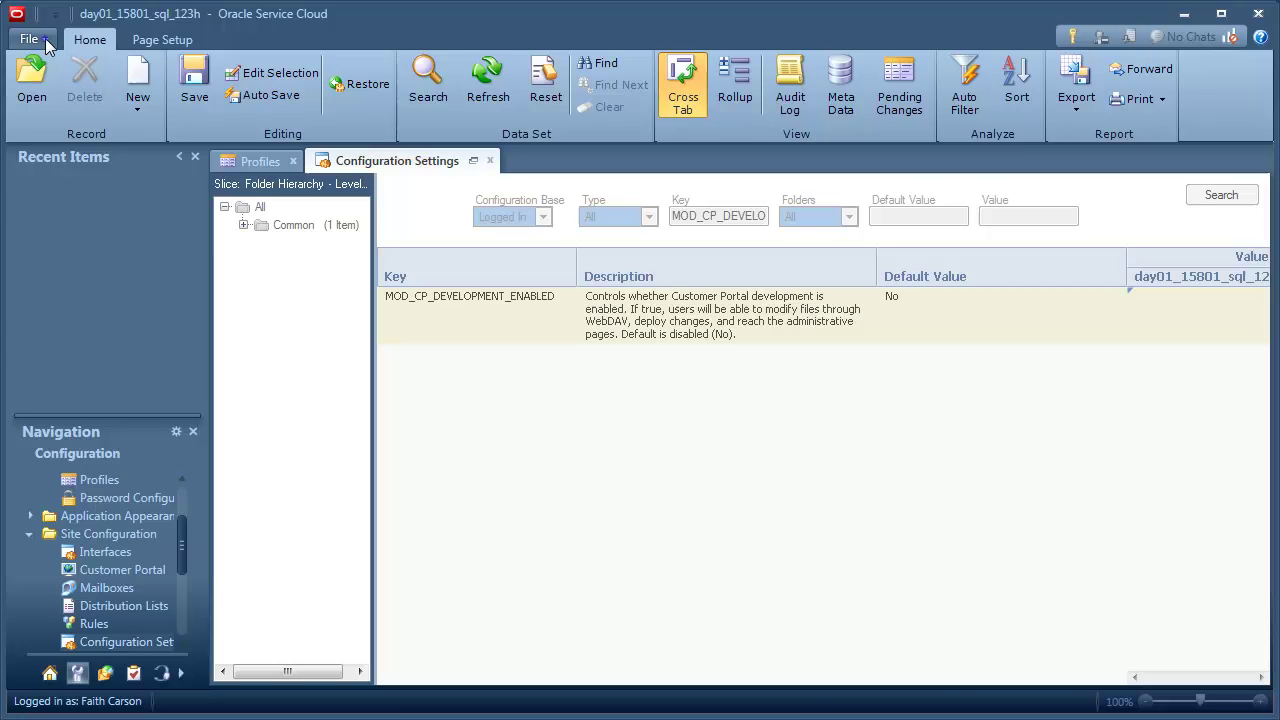
# - View the end-user support site via File > Links > End-user, close it, then reopen File > Links
pyautogui.click(45, 42)
pyautogui.moveTo(200, 125)
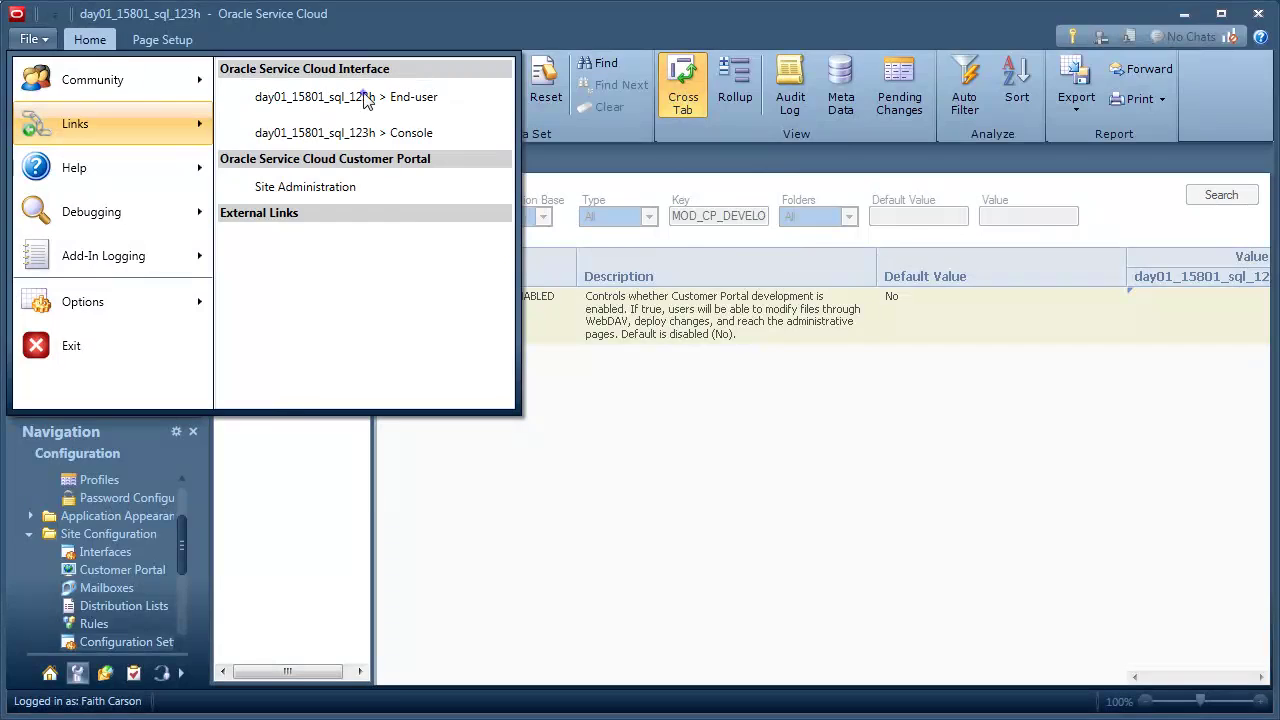
pyautogui.click(363, 95)
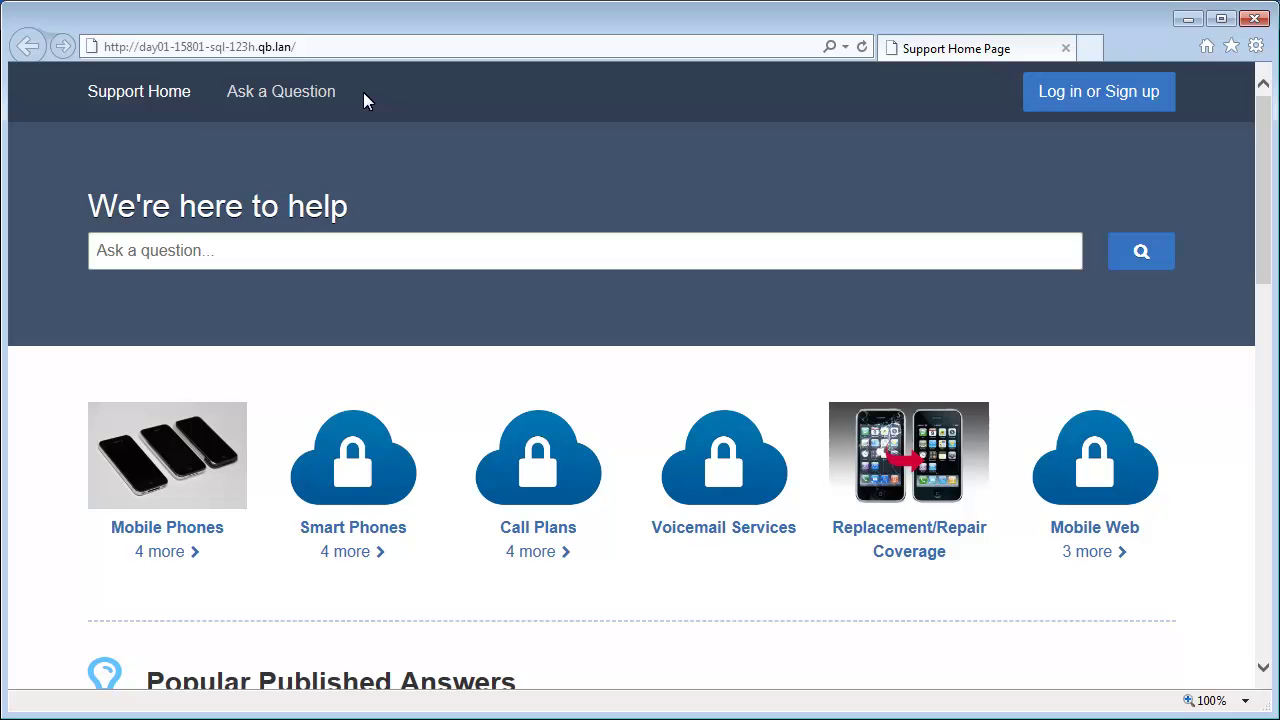
pyautogui.click(1254, 18)
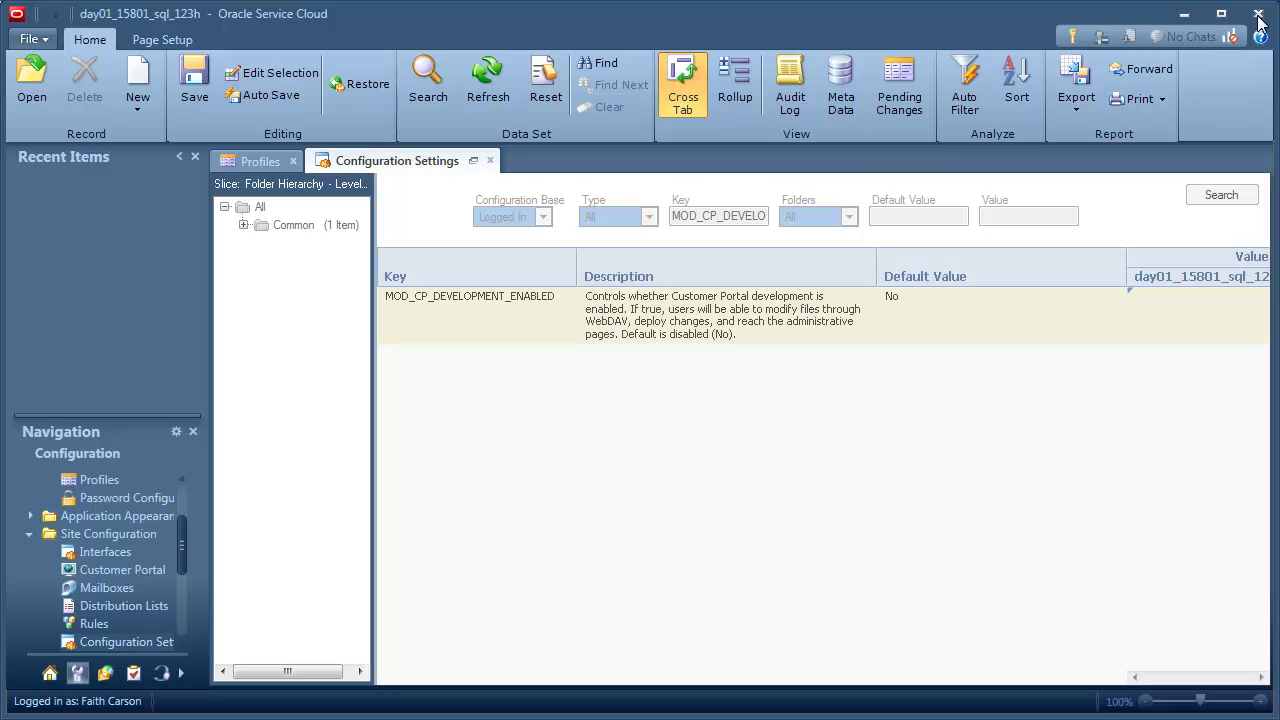
pyautogui.click(44, 40)
pyautogui.moveTo(200, 130)
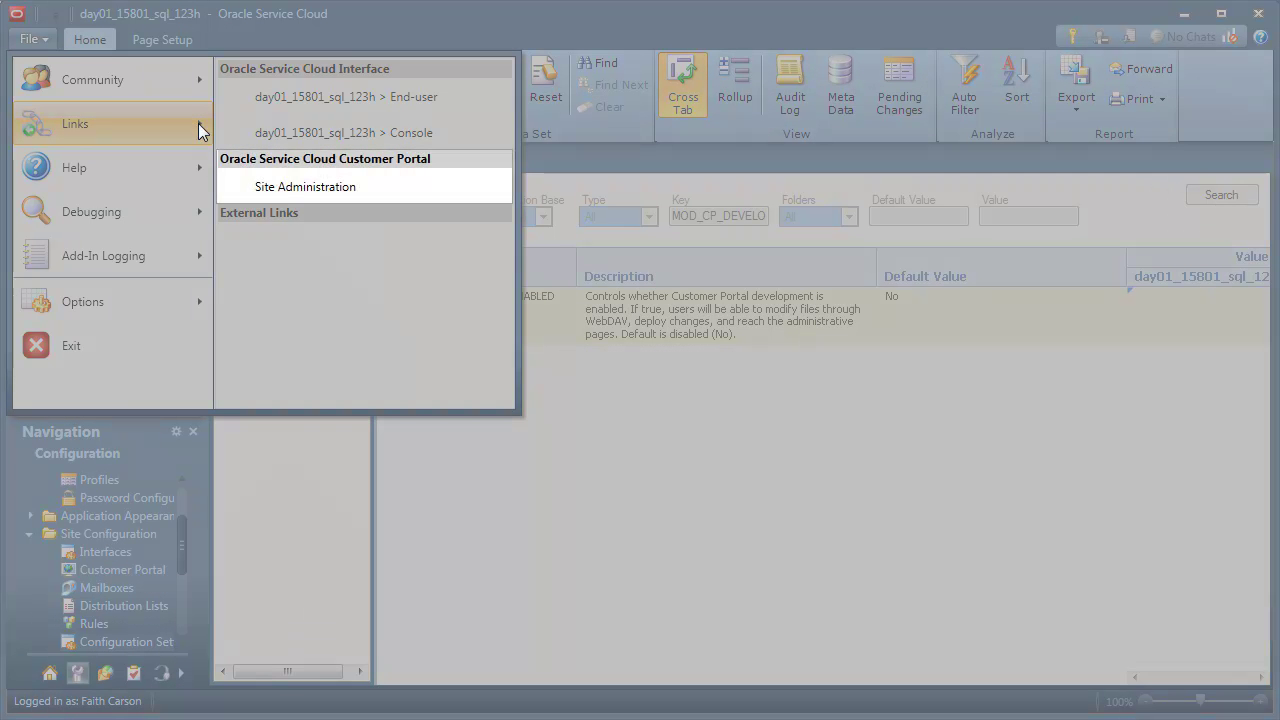
# - Open the Customer Portal Administration dashboard from Site Administration, then close the browser
pyautogui.click(309, 189)
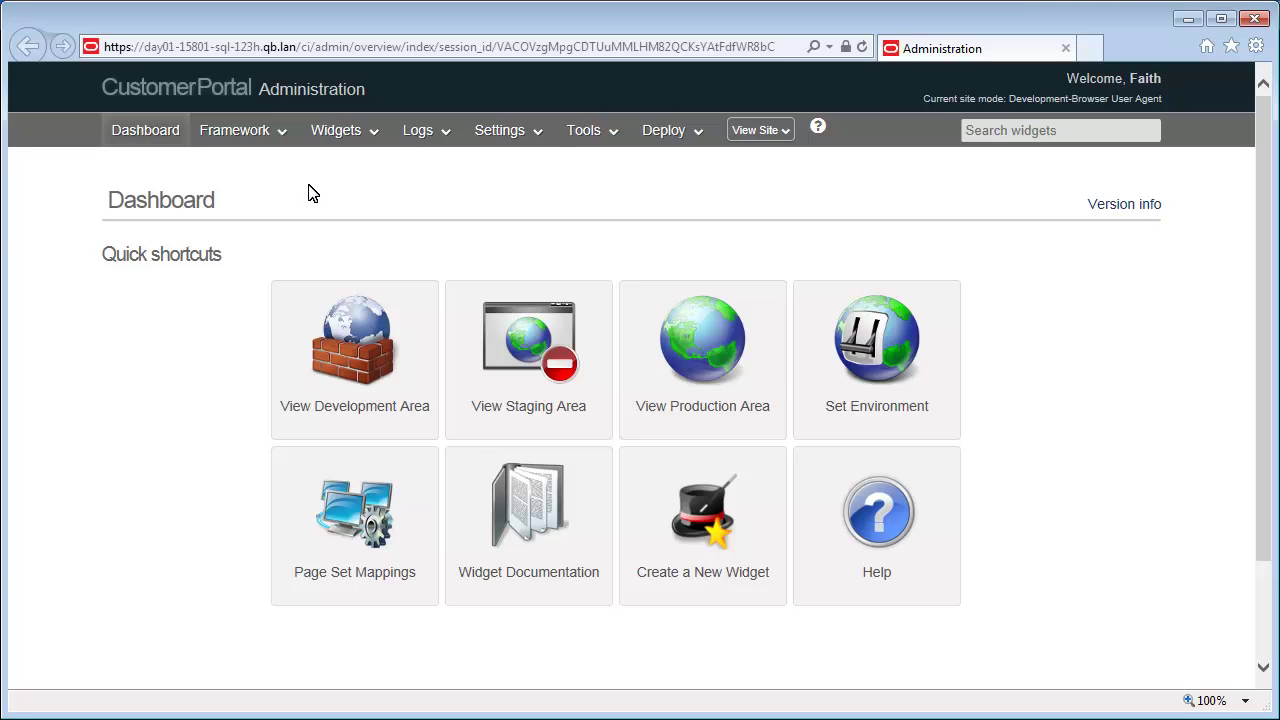
pyautogui.click(1254, 18)
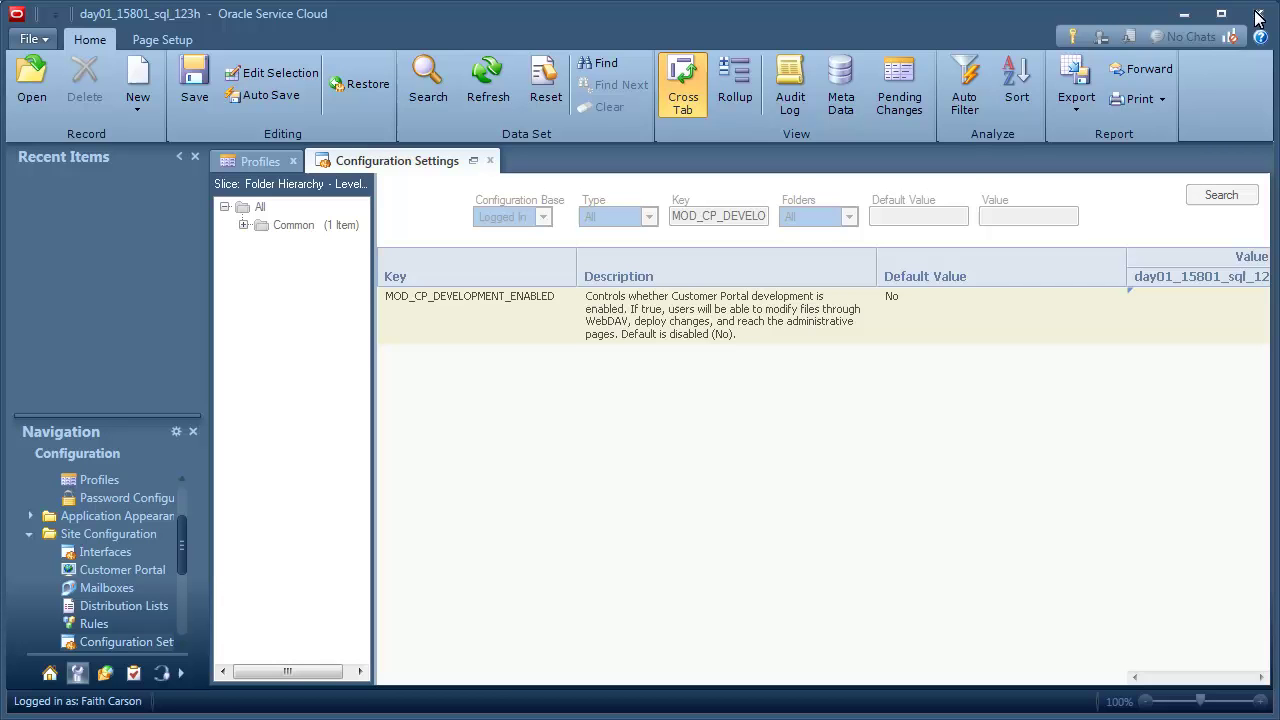
# - Show Customer Portal Stage, Promote, Rollback and Deployment Logs for interface day01_15801_sql_123h
pyautogui.click(104, 569)
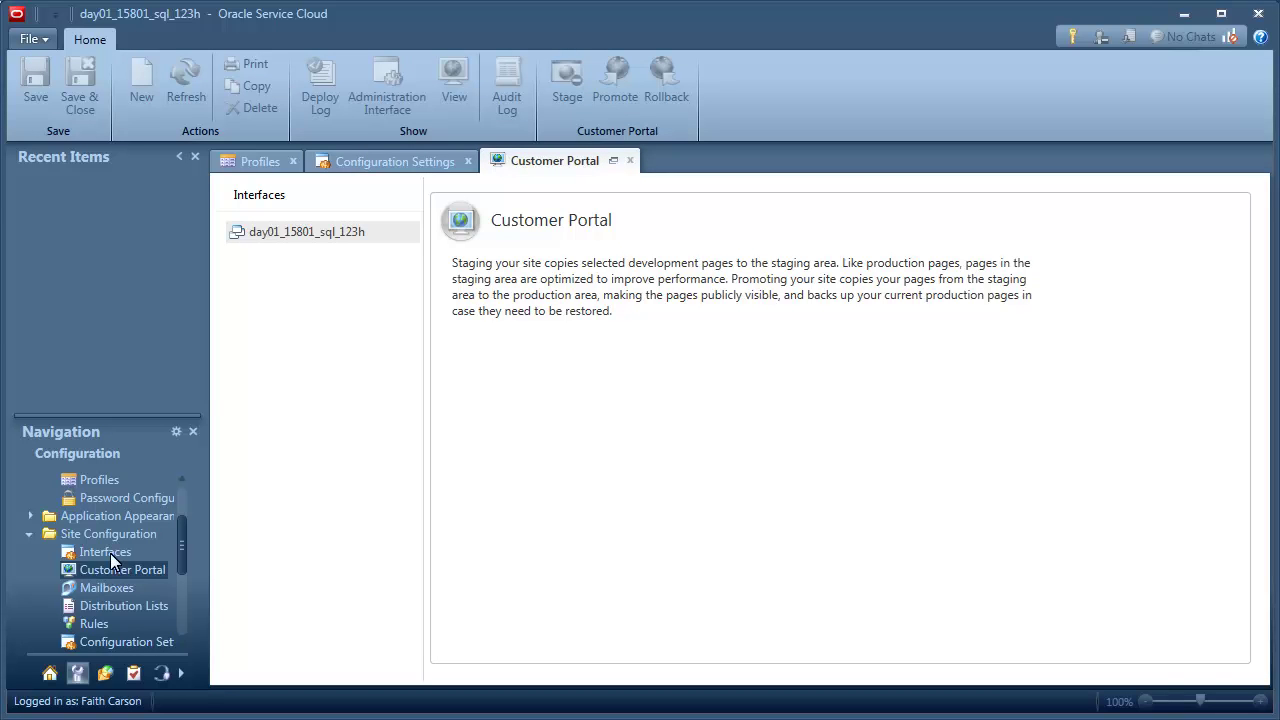
pyautogui.click(294, 232)
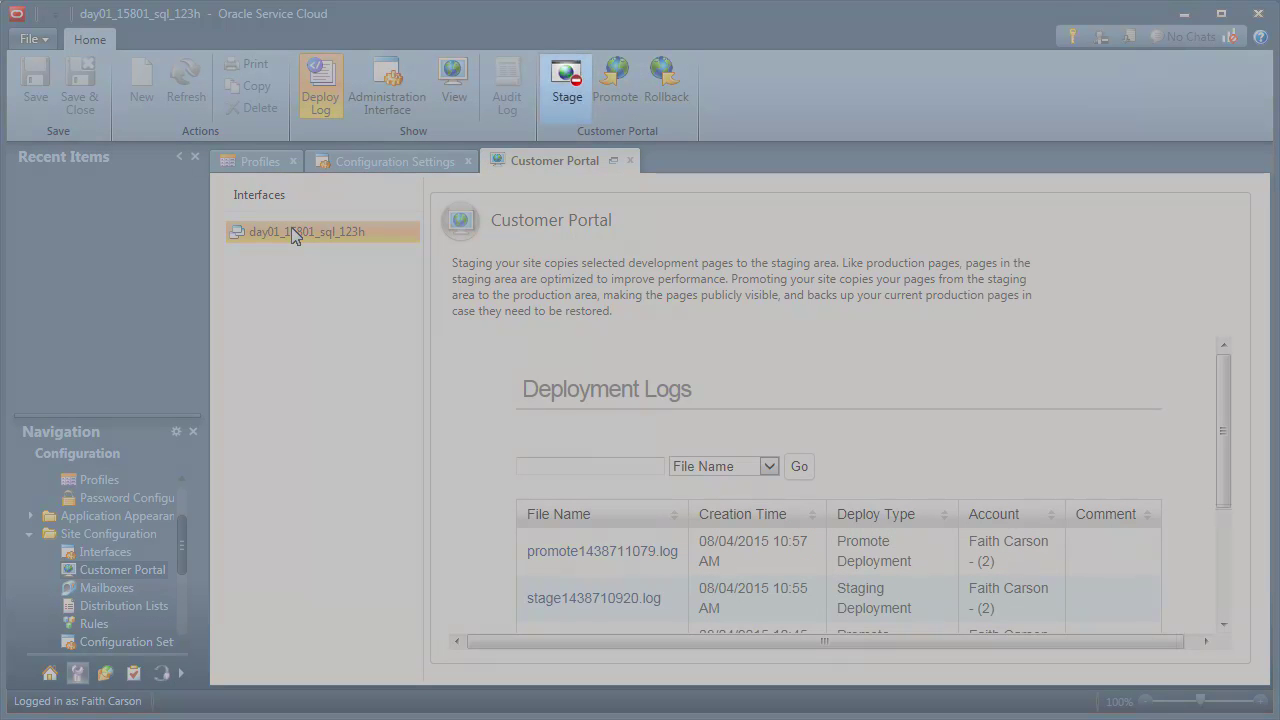